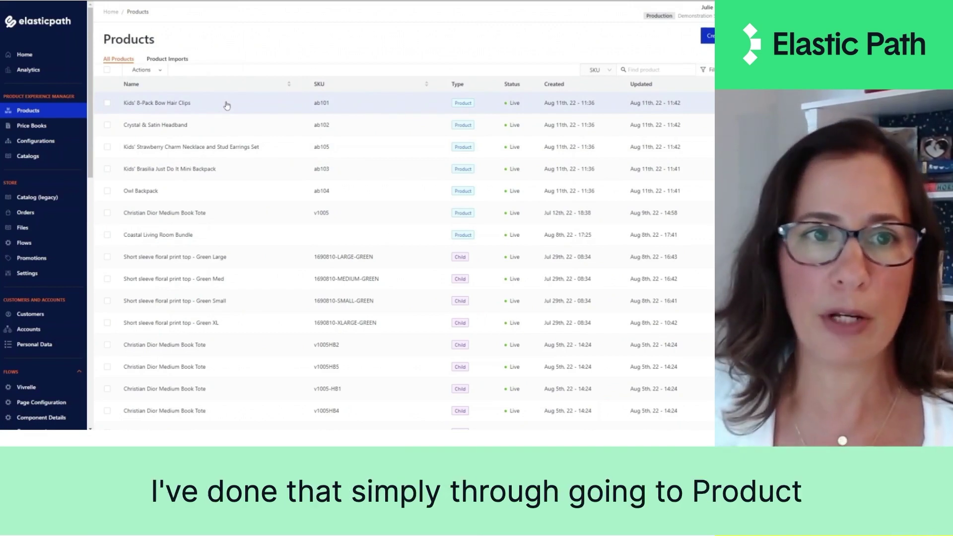
- Start a product import from file, then cancel the file picker without choosing a CSV
{"action": "left_click", "coordinate": [182, 61]}
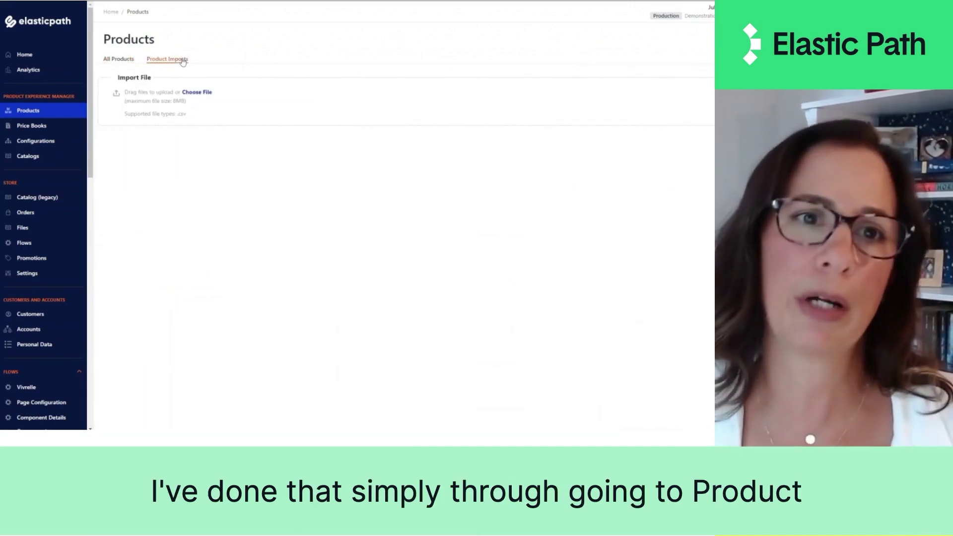
{"action": "left_click", "coordinate": [201, 92]}
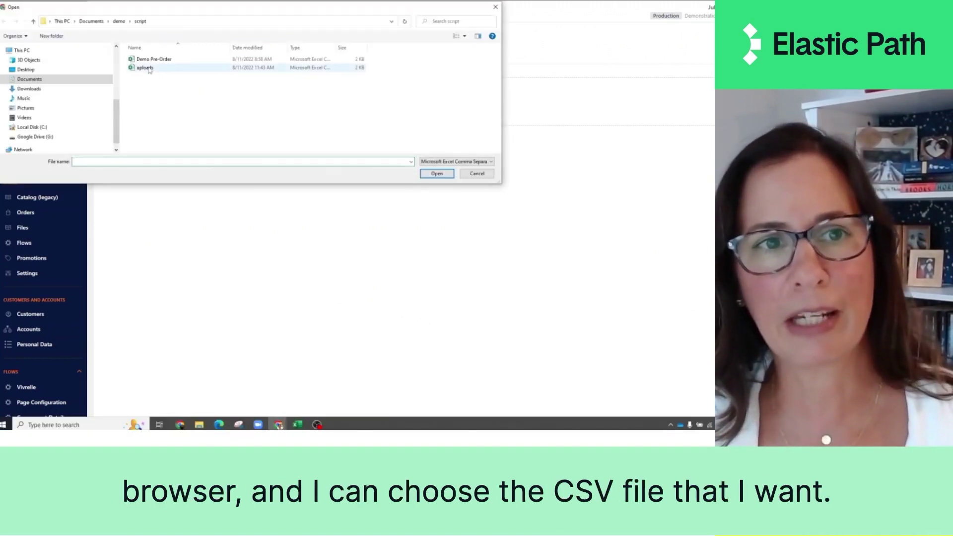
{"action": "left_click", "coordinate": [473, 174]}
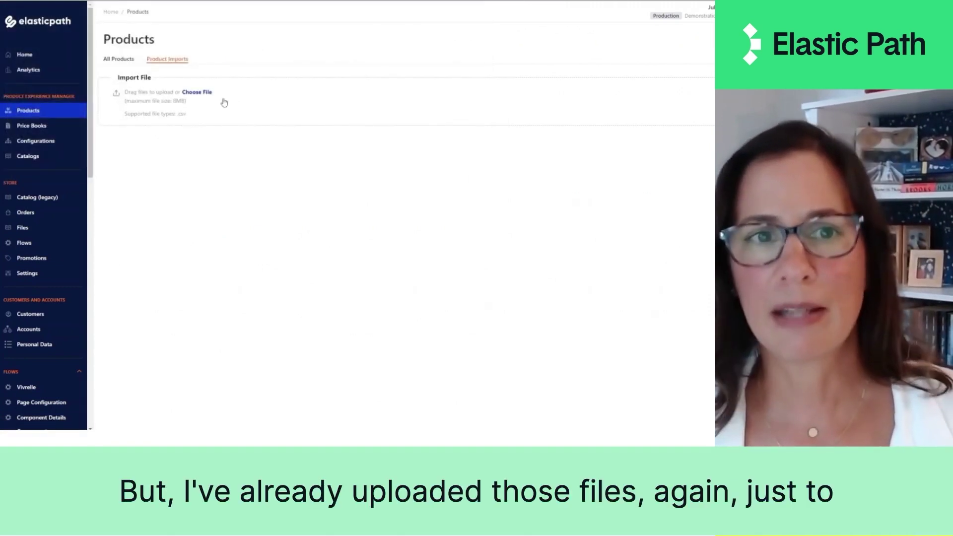
- Open Kids' 8-Pack Bow Hair Clips from All Products on its Product Templates step
{"action": "left_click", "coordinate": [121, 58]}
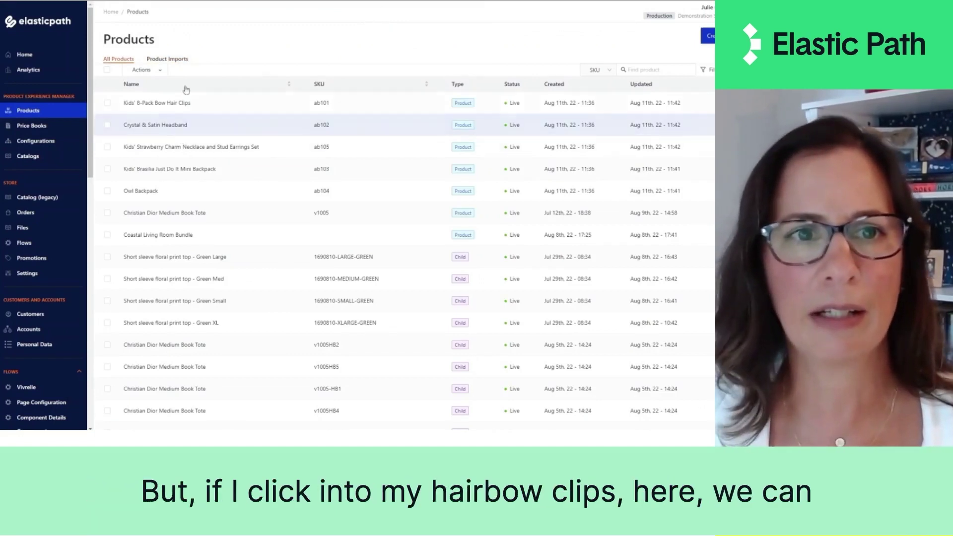
{"action": "left_click", "coordinate": [191, 103]}
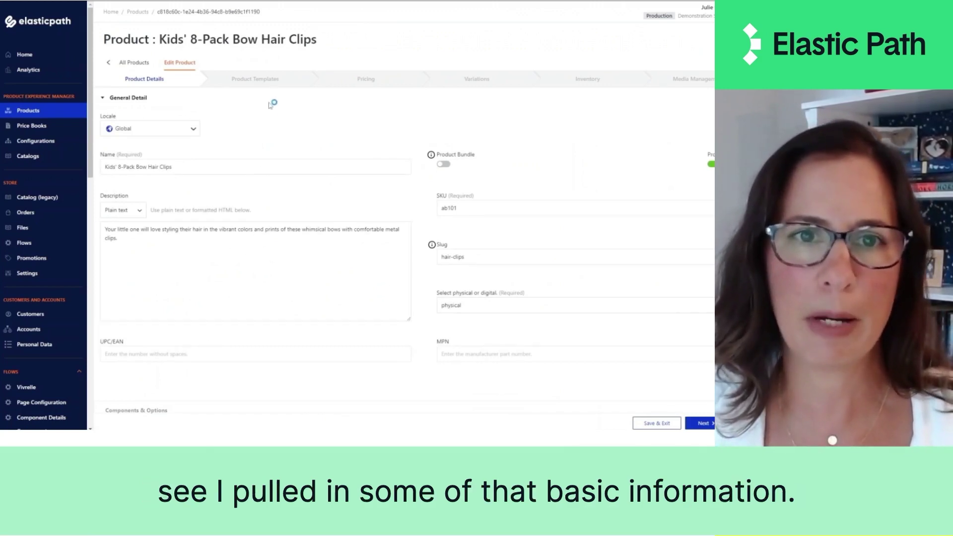
{"action": "left_click", "coordinate": [276, 87]}
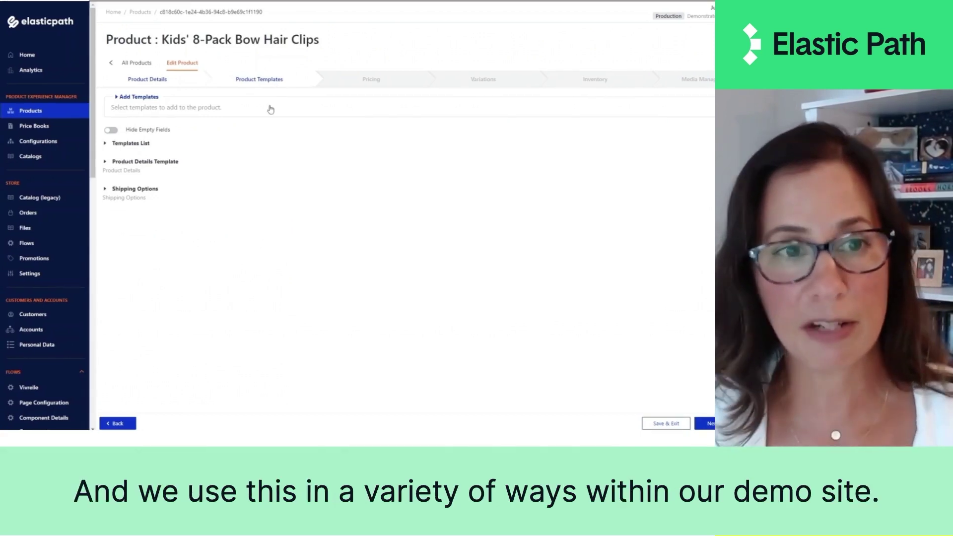
- Review the hair clips' template values (Hair Accessories, Pink, Capelli NY, Free Shipping), then go to Pricing
{"action": "left_click", "coordinate": [159, 163]}
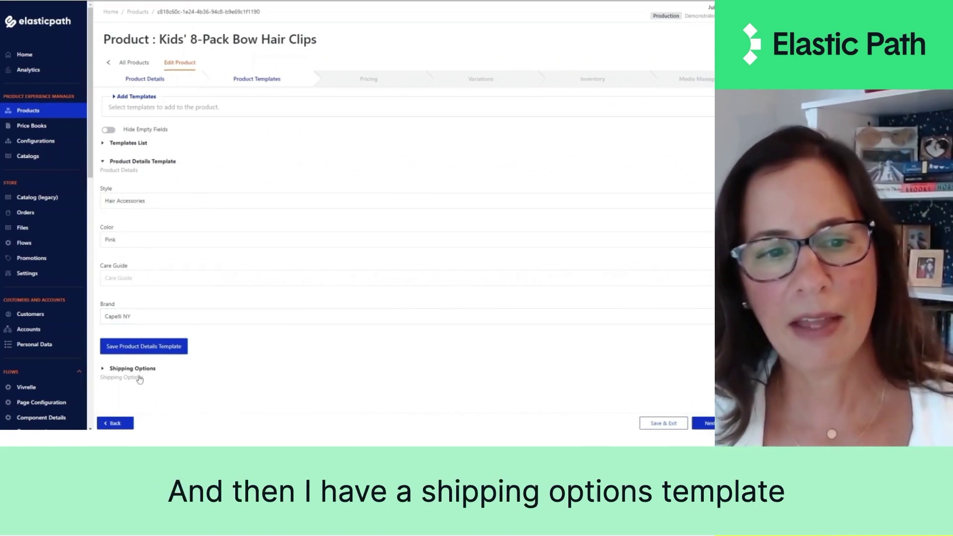
{"action": "left_click", "coordinate": [140, 372]}
{"action": "scroll", "coordinate": [149, 371], "scroll_direction": "down", "scroll_amount": 2}
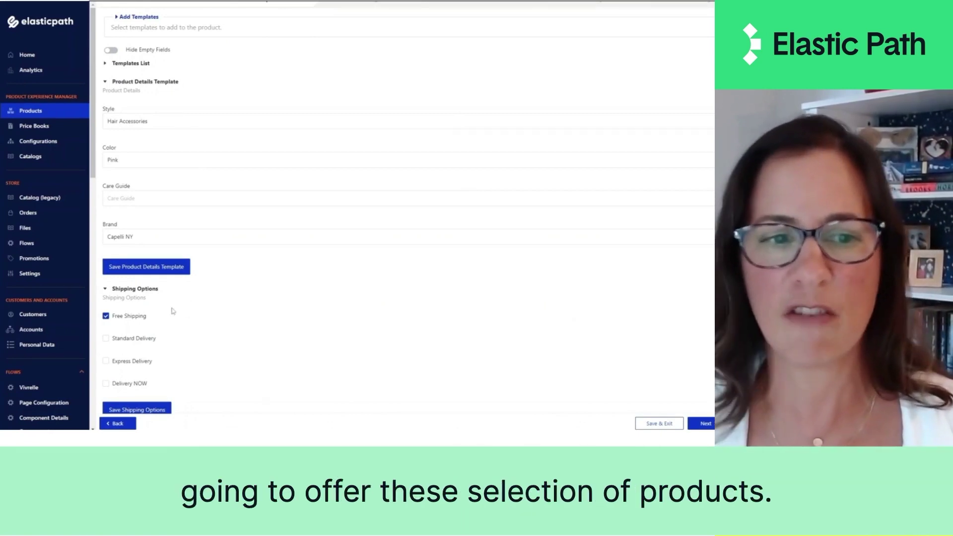
{"action": "scroll", "coordinate": [177, 321], "scroll_direction": "up", "scroll_amount": 2}
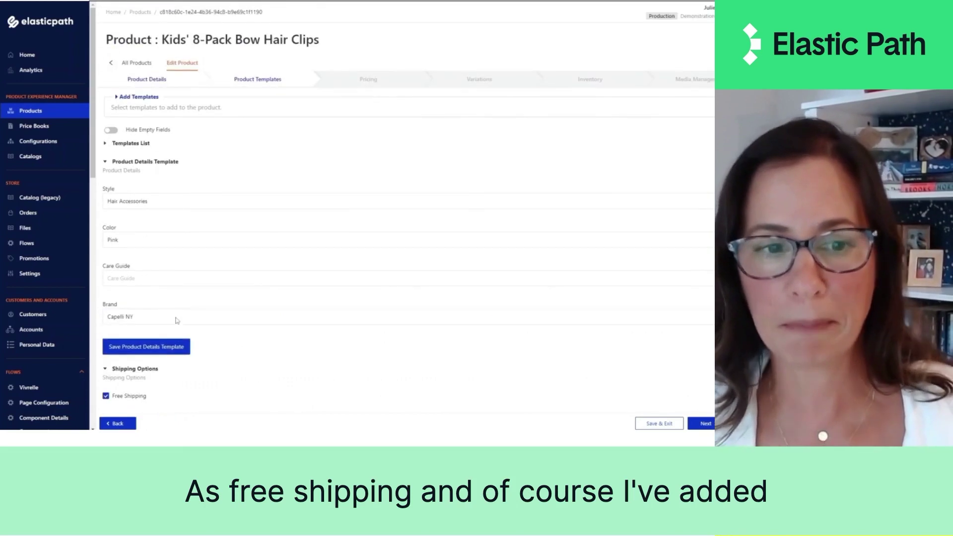
{"action": "left_click", "coordinate": [395, 82]}
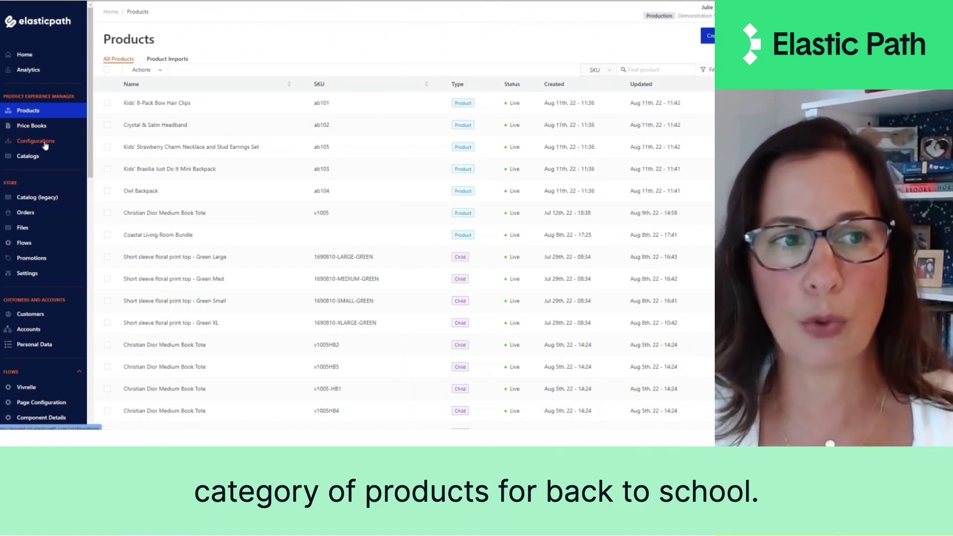
- Open Configurations and select the Buy hierarchy
{"action": "left_click", "coordinate": [45, 144]}
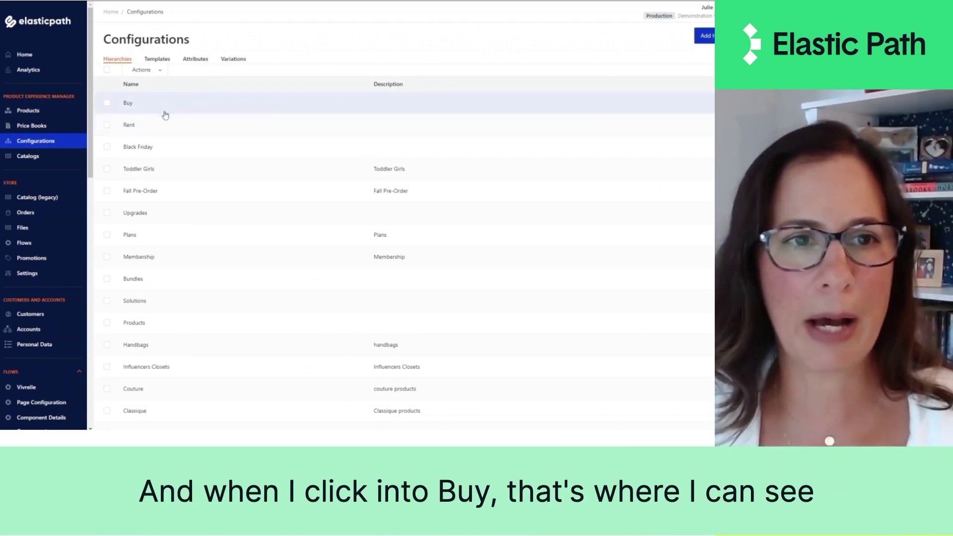
{"action": "left_click", "coordinate": [165, 112]}
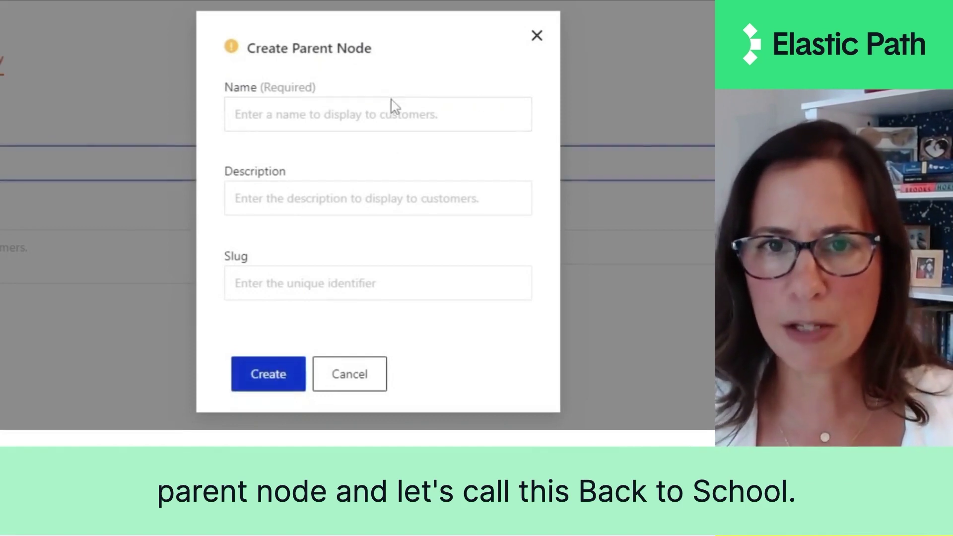
- Create the parent node 'Back to School' (slug back-to-school) in Buy
{"action": "left_click", "coordinate": [393, 114]}
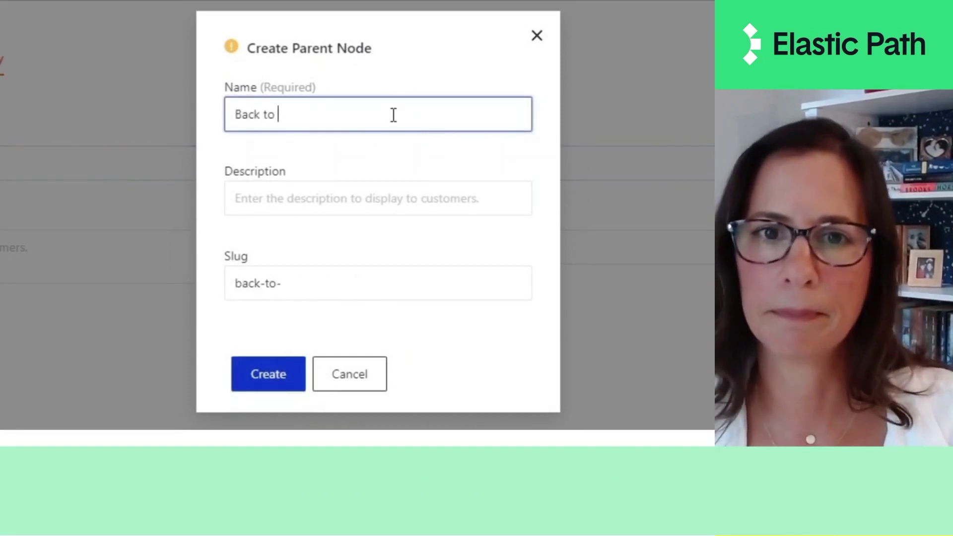
{"action": "type", "text": "School"}
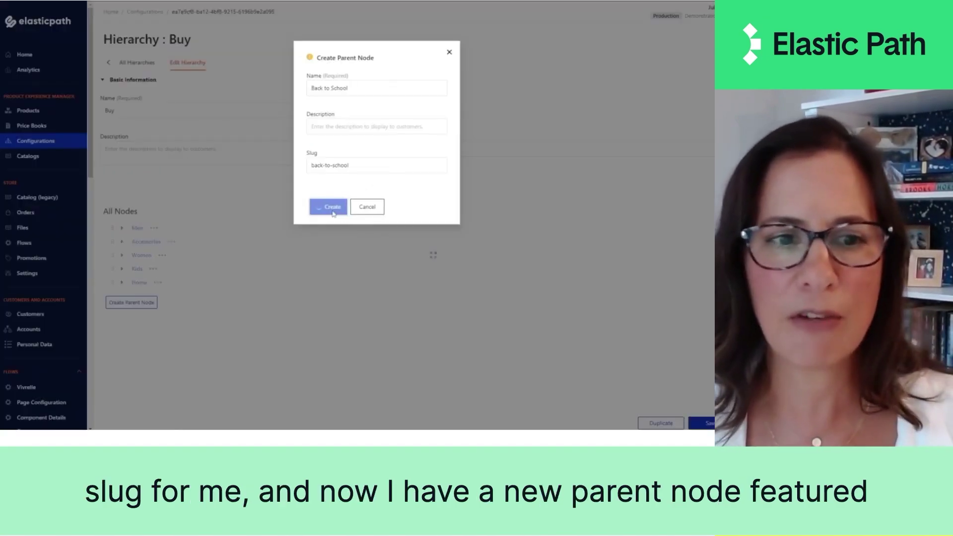
{"action": "left_click", "coordinate": [271, 378]}
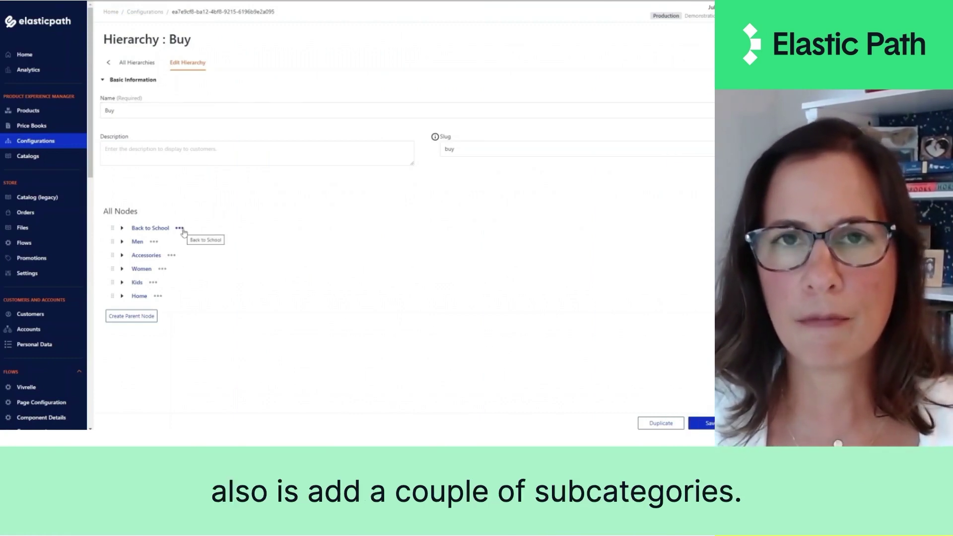
- Add a child node named 'Big Kids' under Back to School
{"action": "left_click", "coordinate": [180, 229]}
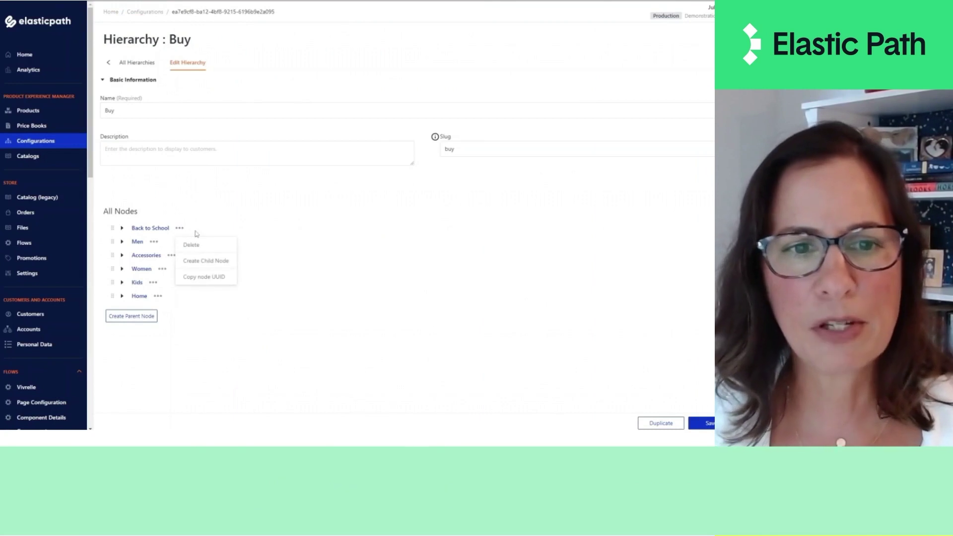
{"action": "left_click", "coordinate": [203, 260]}
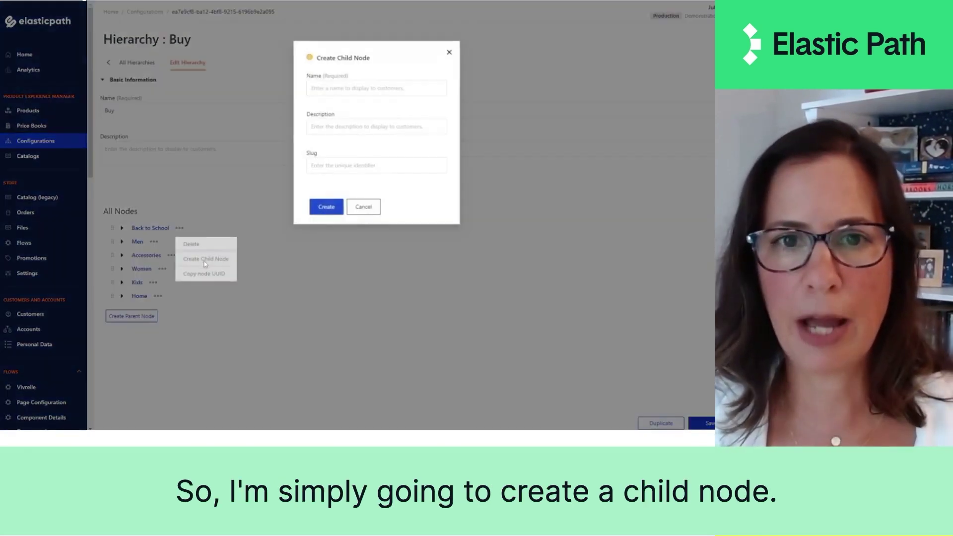
{"action": "left_click", "coordinate": [380, 89]}
{"action": "type", "text": "Big Kids"}
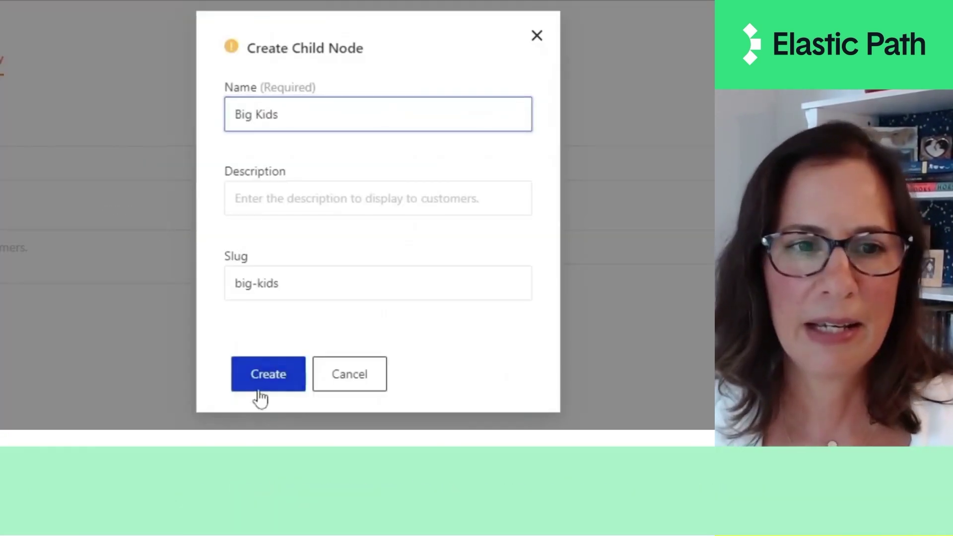
{"action": "left_click", "coordinate": [263, 374]}
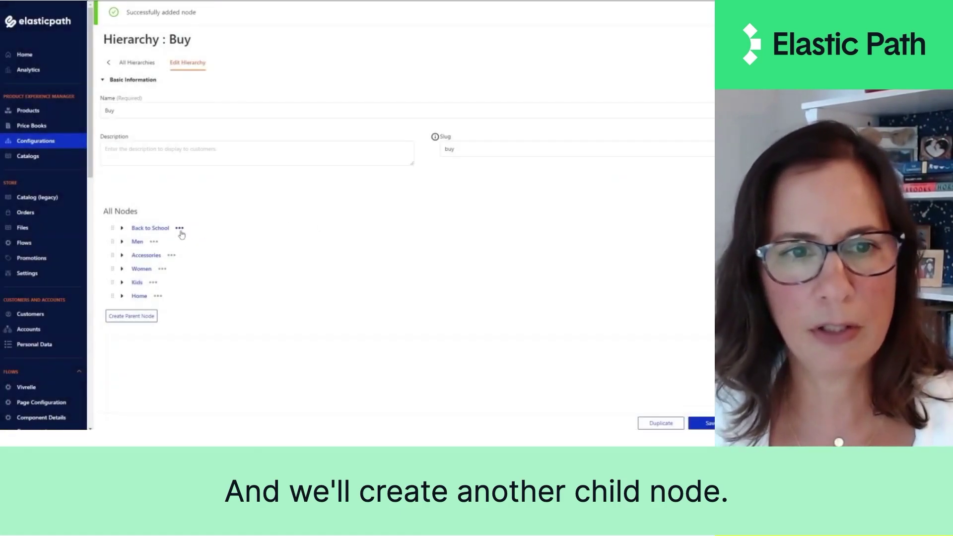
- Expand Back to School and open its Little Kids node for editing
{"action": "left_click", "coordinate": [180, 229]}
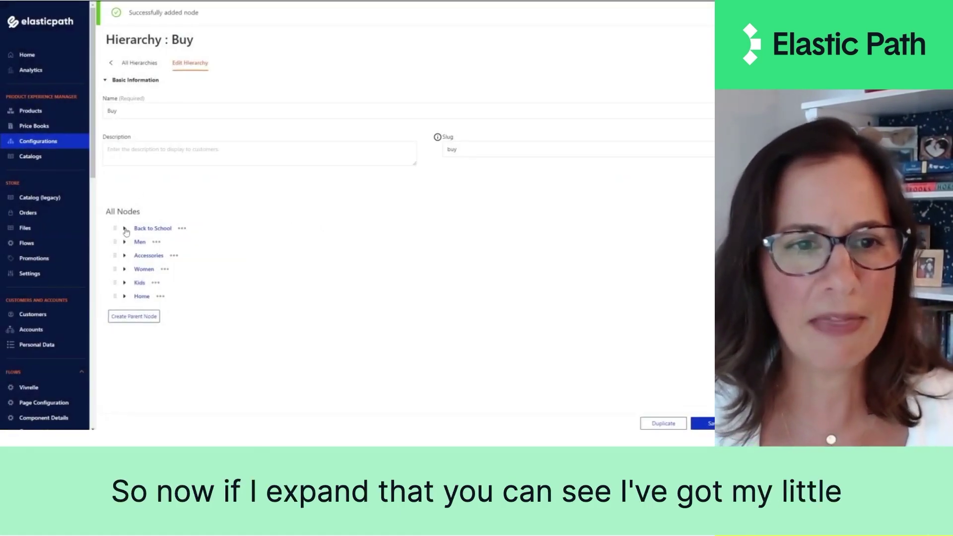
{"action": "left_click", "coordinate": [125, 230]}
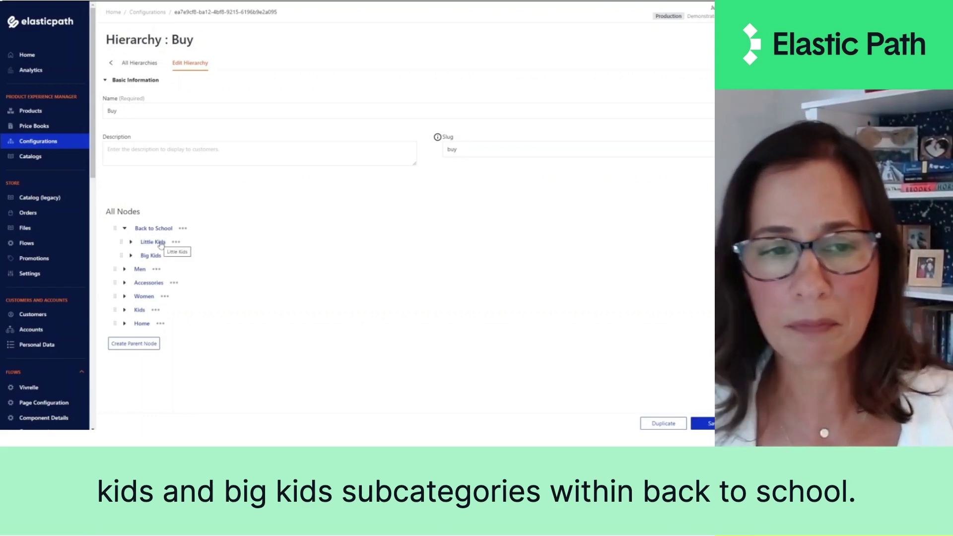
{"action": "left_click", "coordinate": [141, 244]}
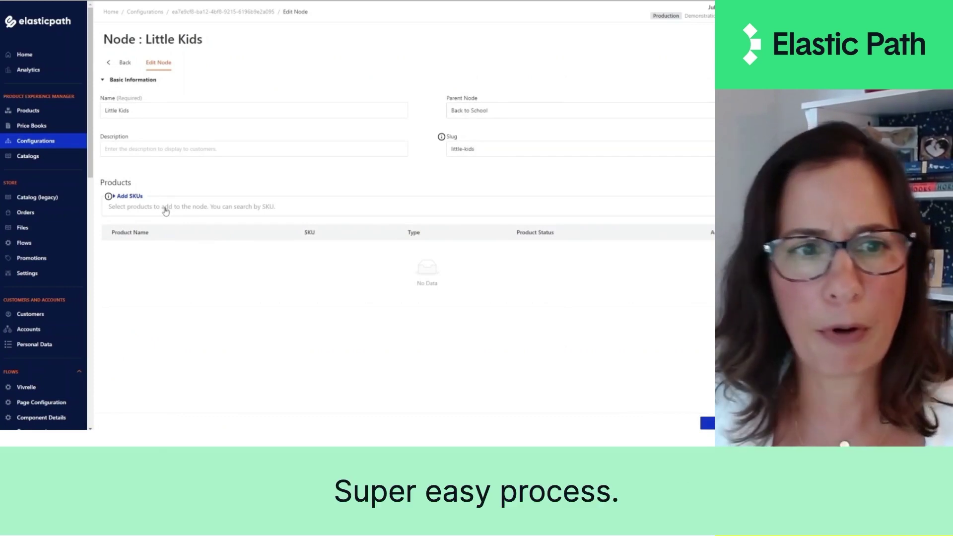
- Add hair clips, headband, necklace set, Brasilia backpack and Owl Backpack to Little Kids, then expand Back to School
{"action": "left_click", "coordinate": [148, 213]}
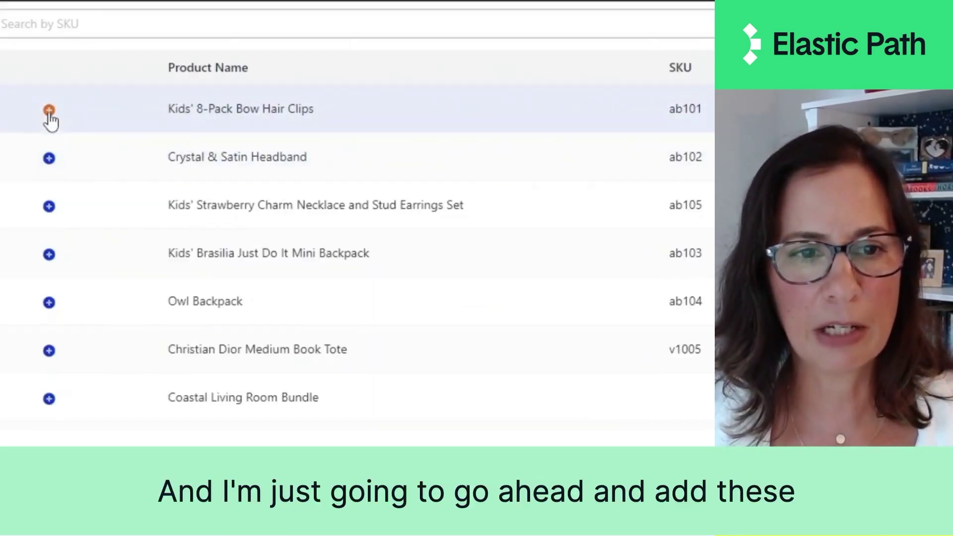
{"action": "left_click", "coordinate": [152, 264]}
{"action": "left_click", "coordinate": [50, 158]}
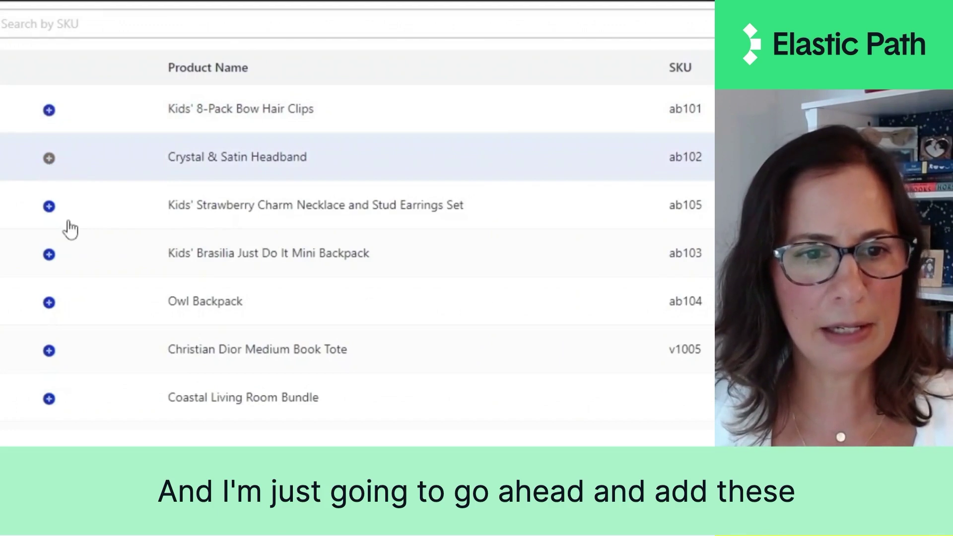
{"action": "left_click", "coordinate": [49, 208]}
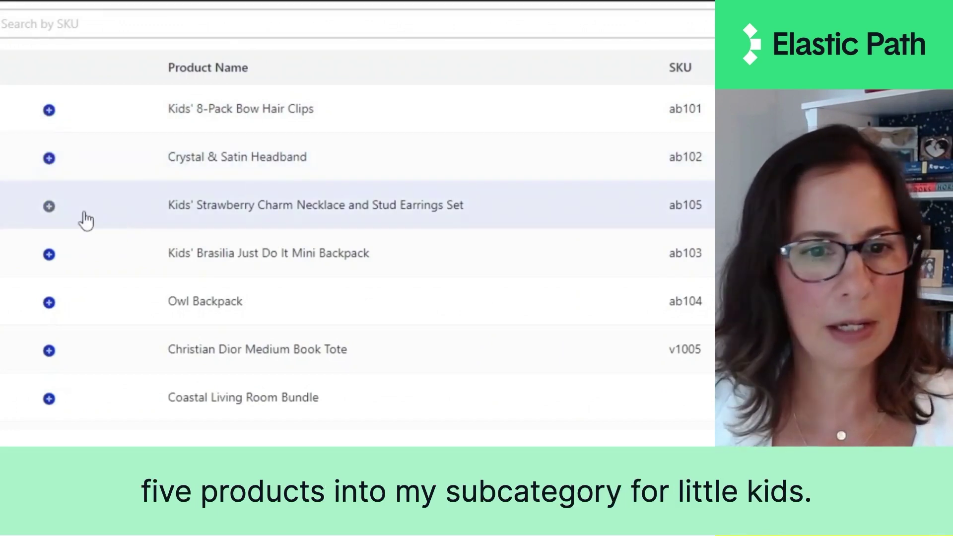
{"action": "left_click", "coordinate": [50, 256]}
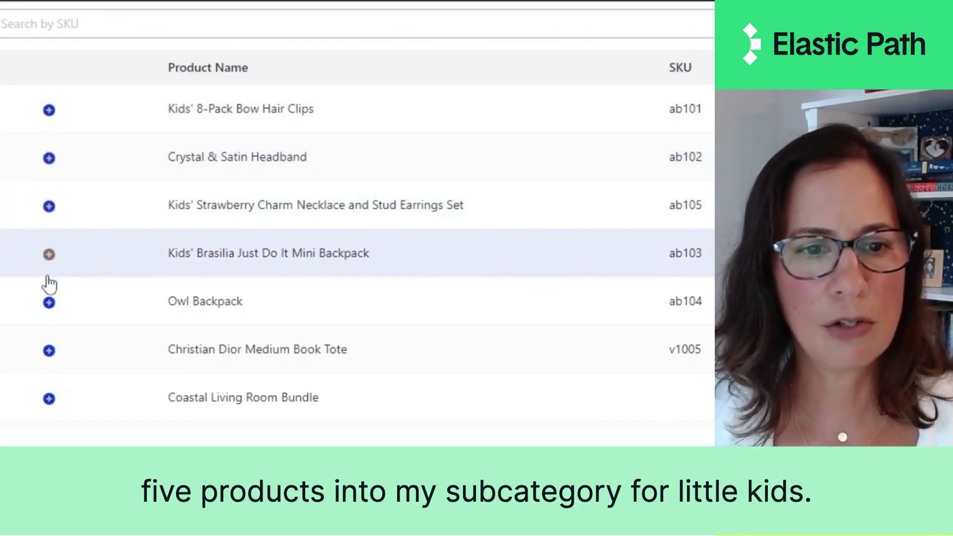
{"action": "left_click", "coordinate": [50, 304]}
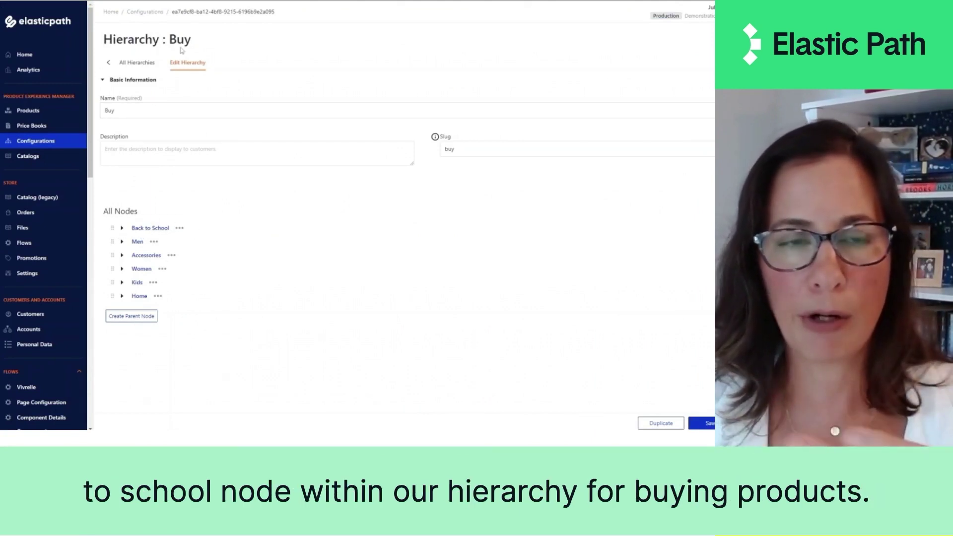
{"action": "left_click", "coordinate": [123, 229]}
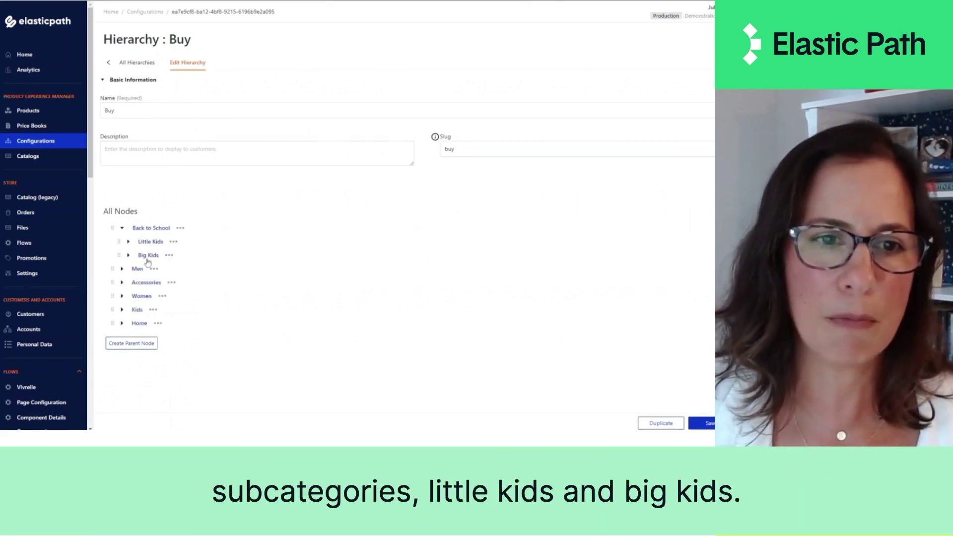
- Open Little Kids to confirm its five Live products, SKUs ab101–ab105
{"action": "left_click", "coordinate": [152, 243]}
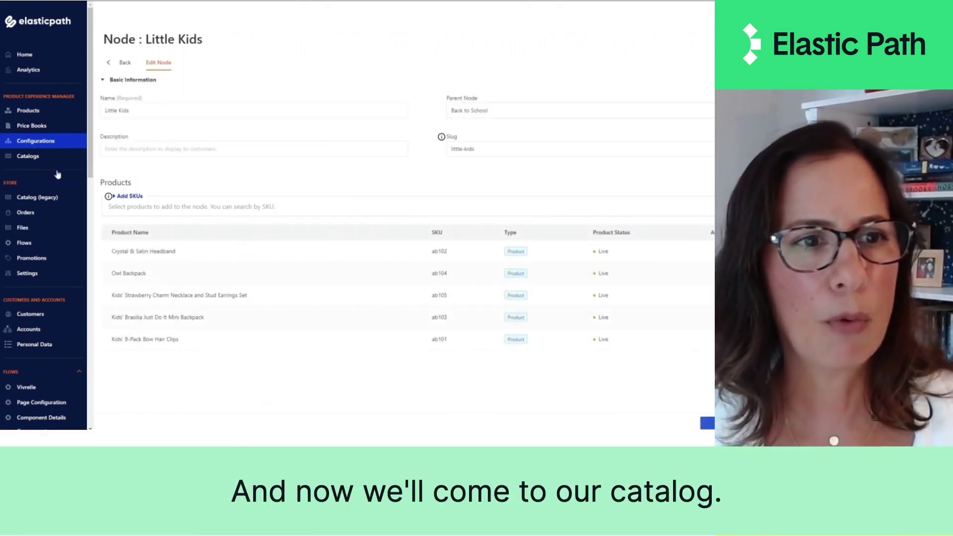
- Go to the Catalogs list from the sidebar
{"action": "left_click", "coordinate": [25, 157]}
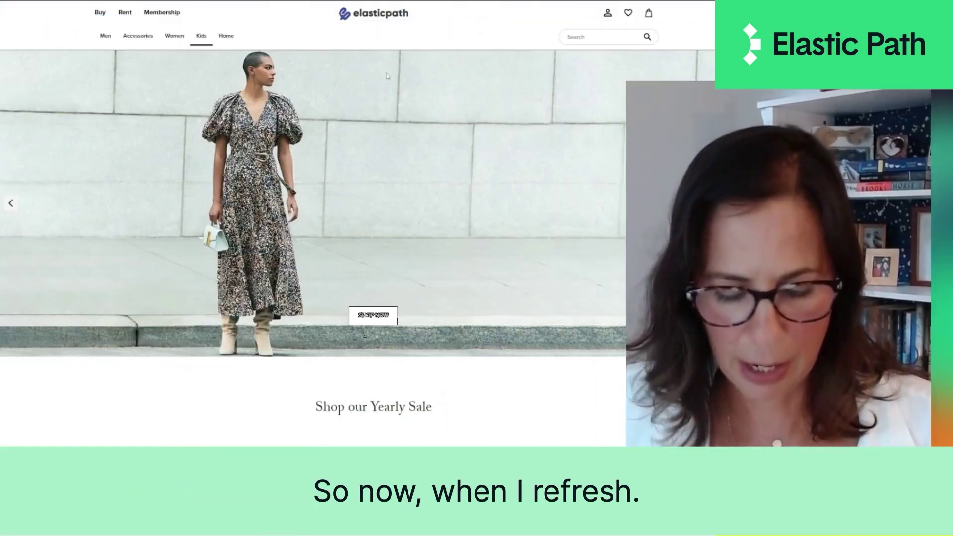
- Reload the storefront and open Back to School > Little Kids, showing its 5 items
{"action": "right_click", "coordinate": [208, 85]}
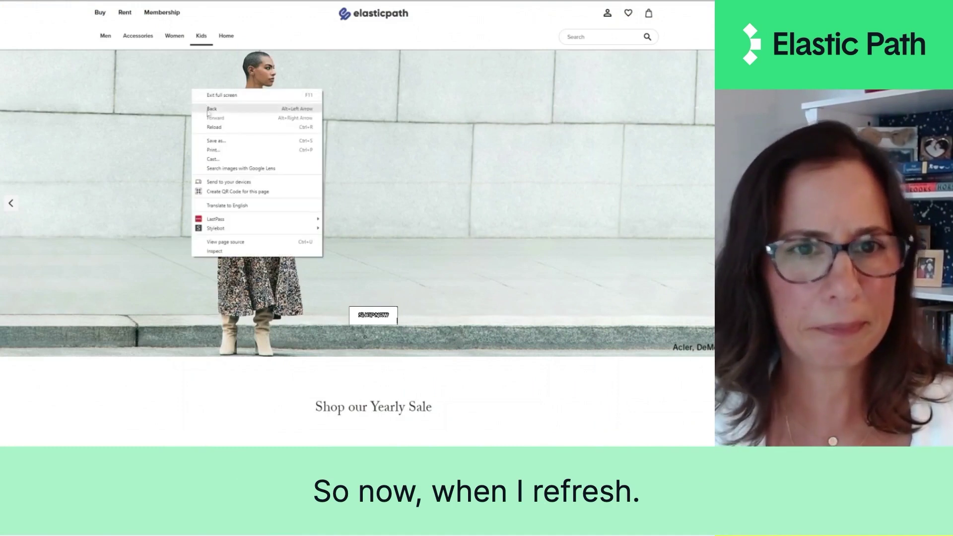
{"action": "left_click", "coordinate": [220, 130]}
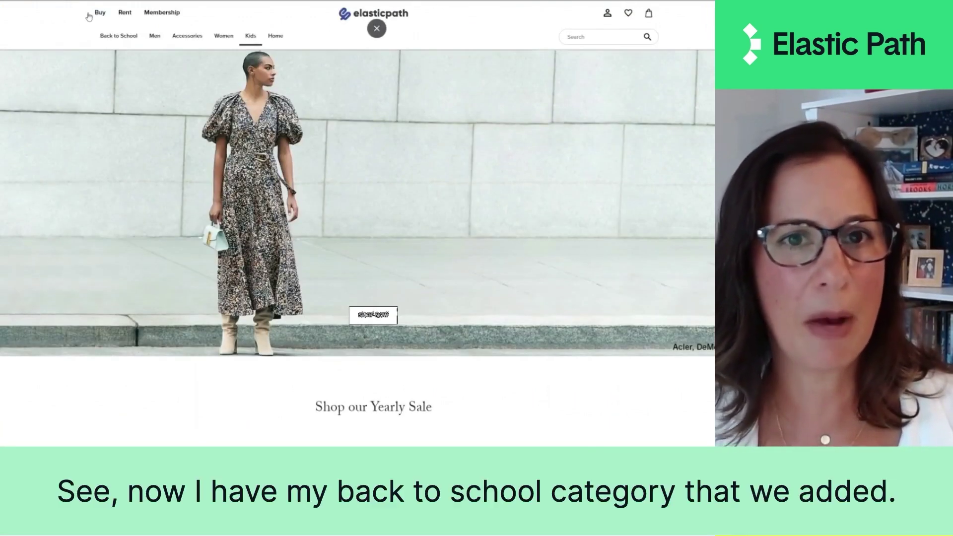
{"action": "mouse_move", "coordinate": [121, 33]}
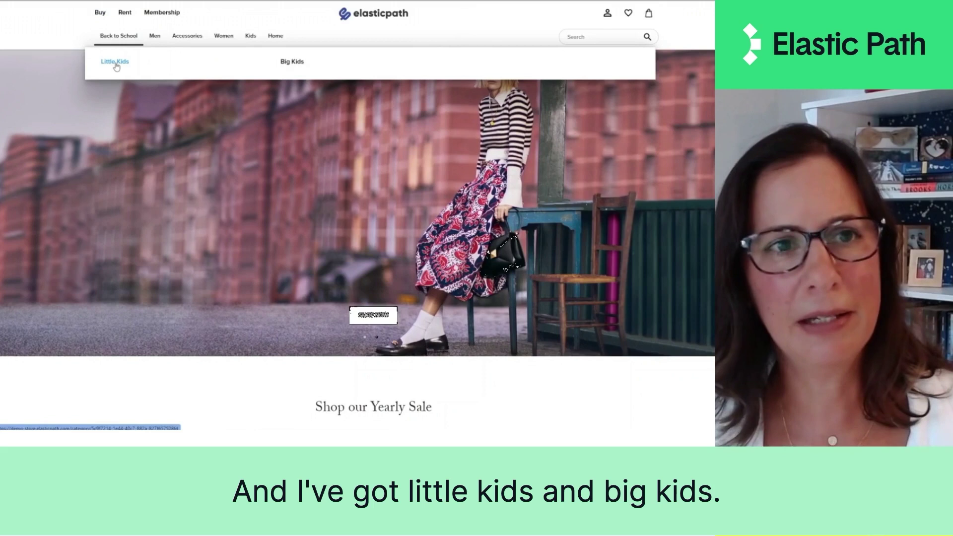
{"action": "left_click", "coordinate": [116, 63]}
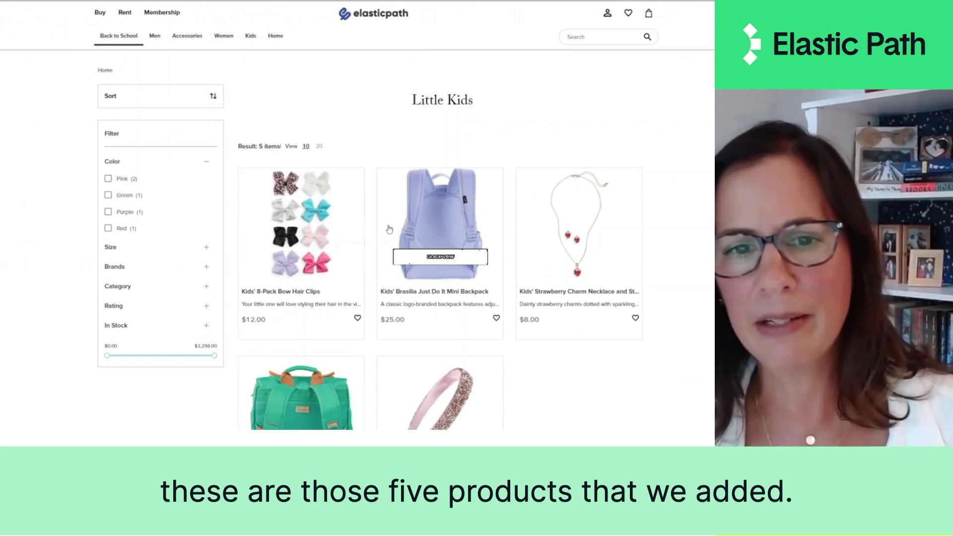
- View the Kids' 8-Pack Bow Hair Clips page, then return to the Little Kids listing
{"action": "scroll", "coordinate": [476, 215], "scroll_direction": "down", "scroll_amount": 2}
{"action": "scroll", "coordinate": [477, 214], "scroll_direction": "down", "scroll_amount": 1}
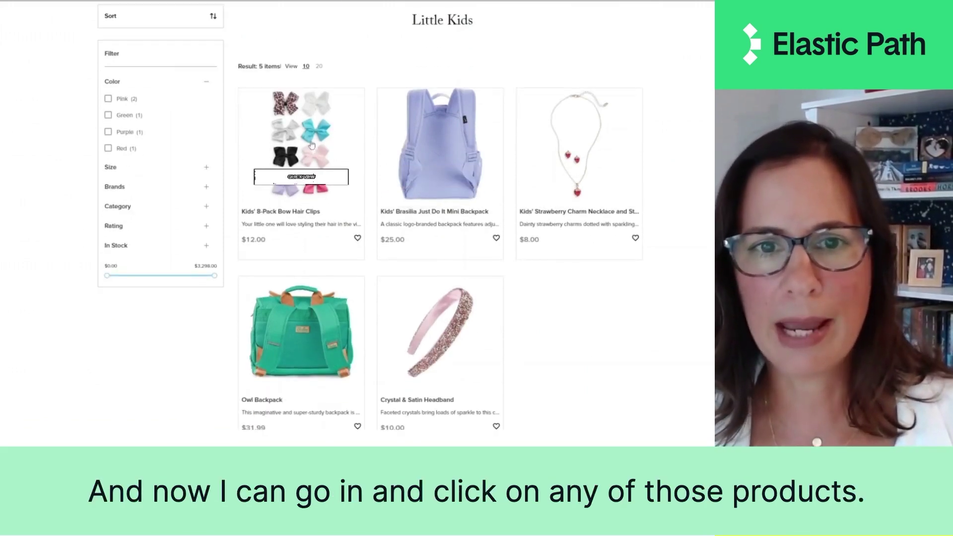
{"action": "left_click", "coordinate": [311, 144]}
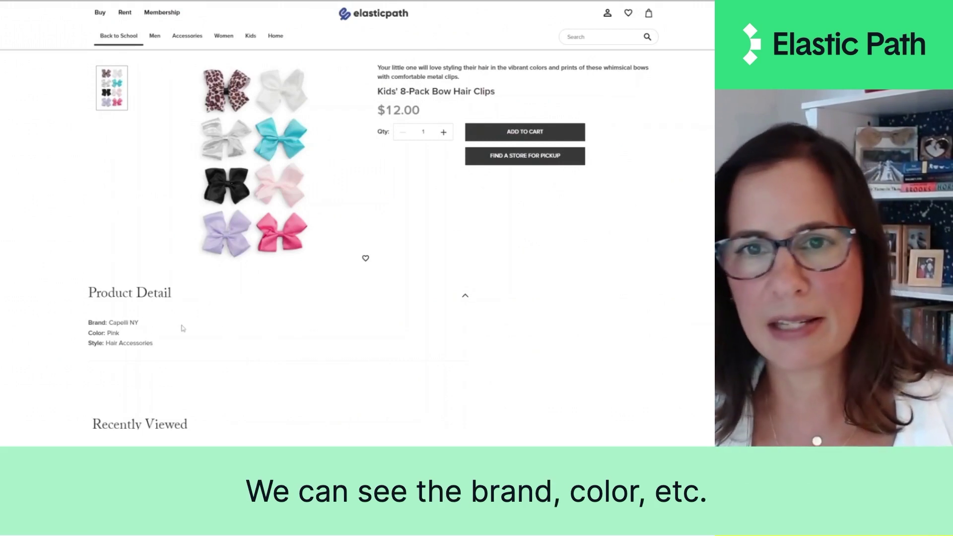
{"action": "mouse_move", "coordinate": [121, 37]}
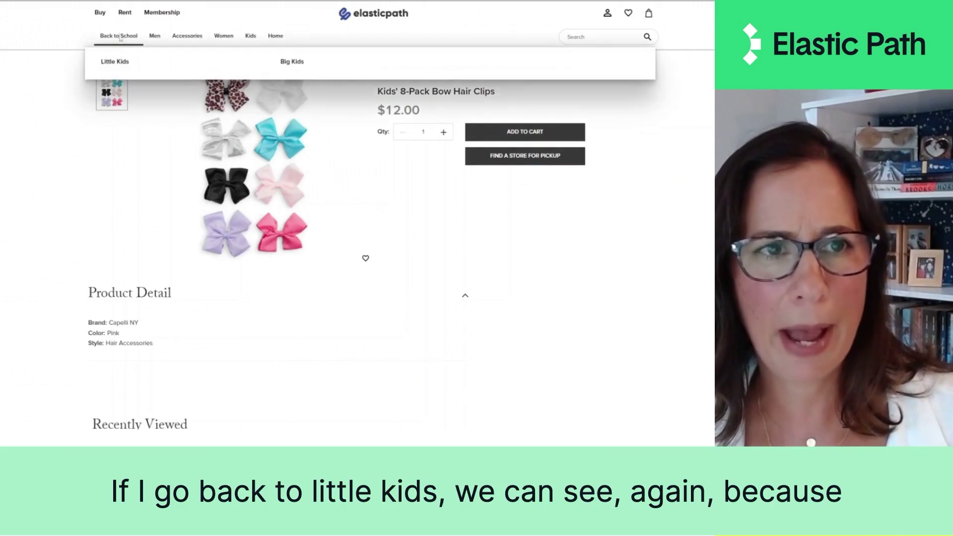
{"action": "left_click", "coordinate": [124, 62]}
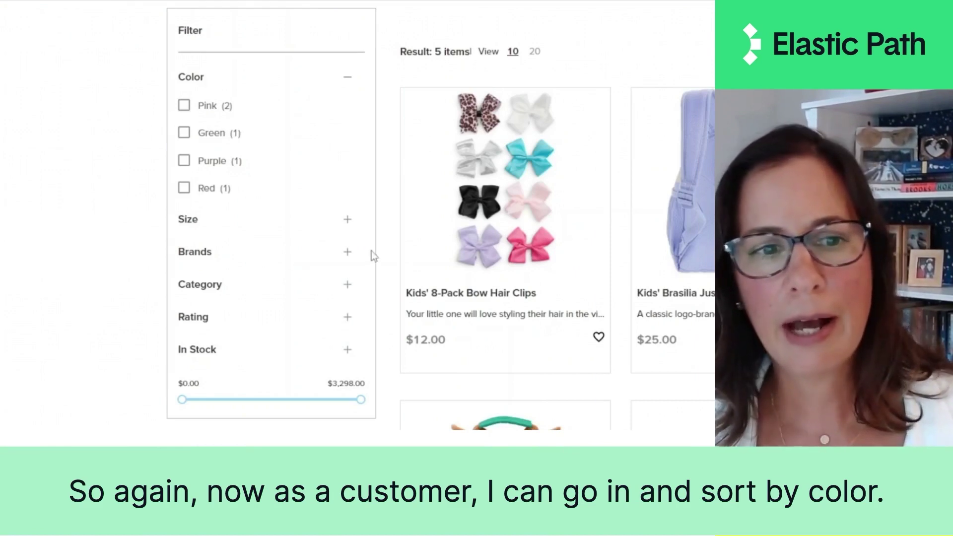
- Expand the Brands filter and open the Kids' Brasilia Just Do It Mini Backpack ($25.00)
{"action": "left_click", "coordinate": [349, 252]}
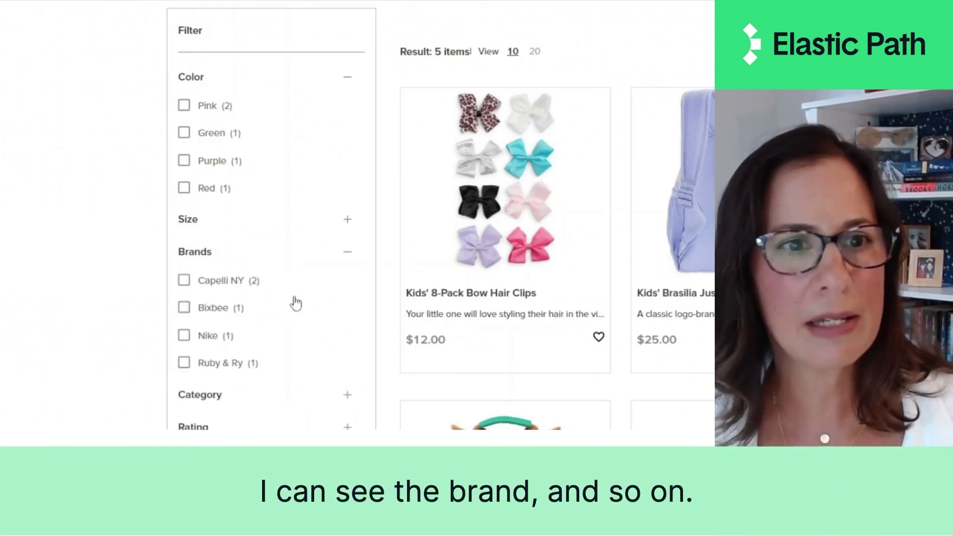
{"action": "scroll", "coordinate": [319, 251], "scroll_direction": "down", "scroll_amount": 3}
{"action": "scroll", "coordinate": [319, 251], "scroll_direction": "up", "scroll_amount": 2}
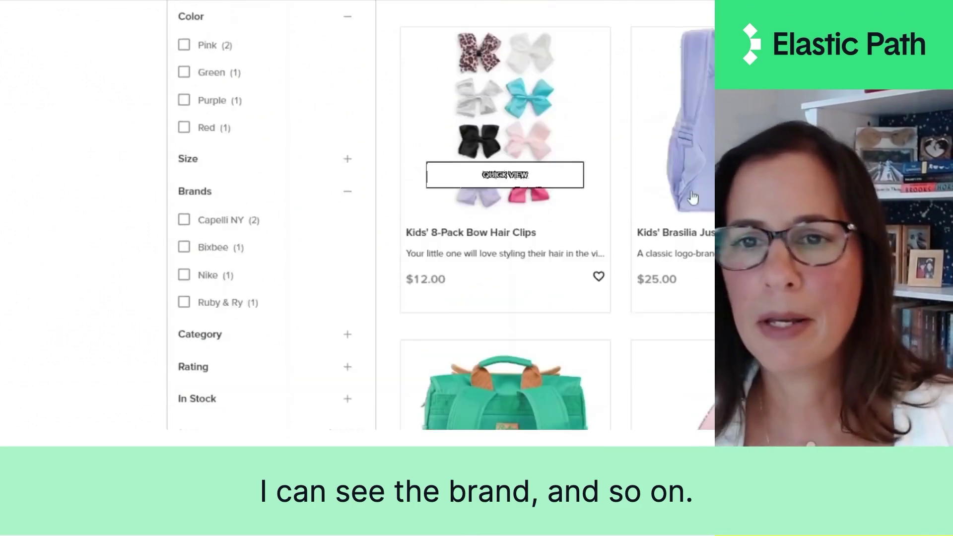
{"action": "left_click", "coordinate": [453, 220]}
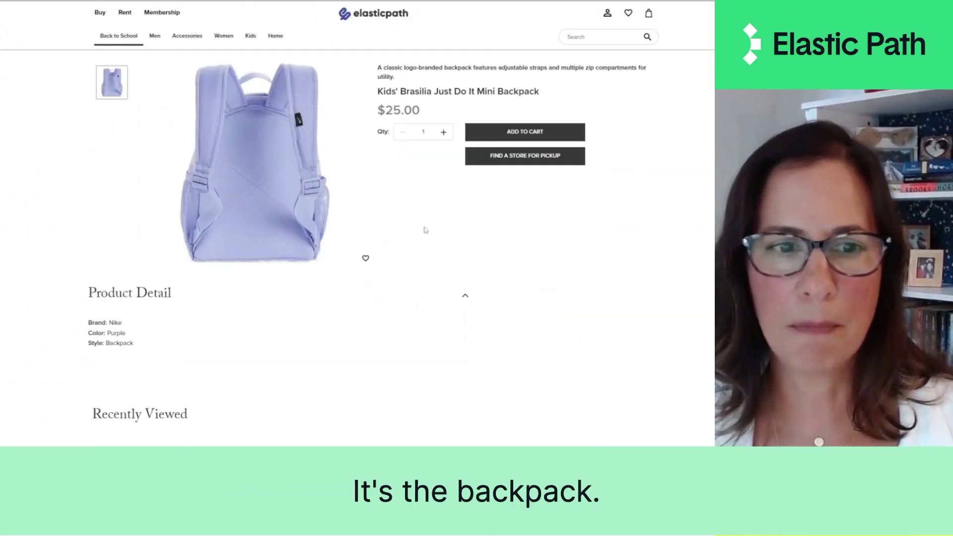
- Add the backpack to the cart and start secure checkout as a guest
{"action": "left_click", "coordinate": [526, 132]}
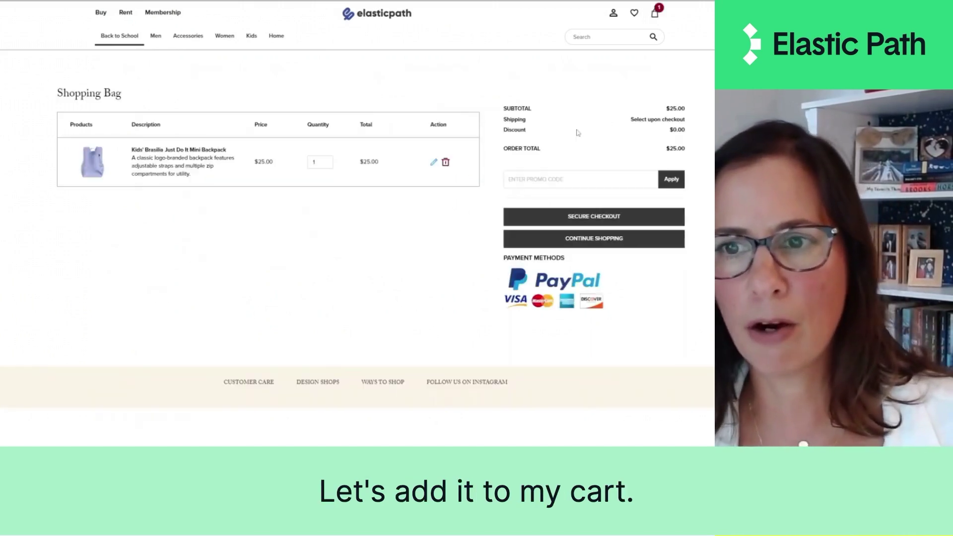
{"action": "left_click", "coordinate": [571, 216]}
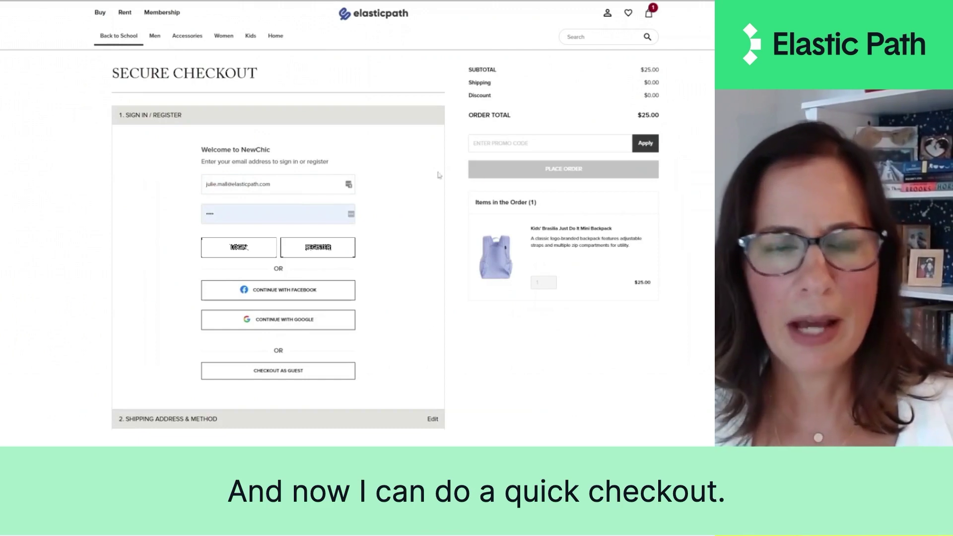
{"action": "scroll", "coordinate": [324, 312], "scroll_direction": "down", "scroll_amount": 2}
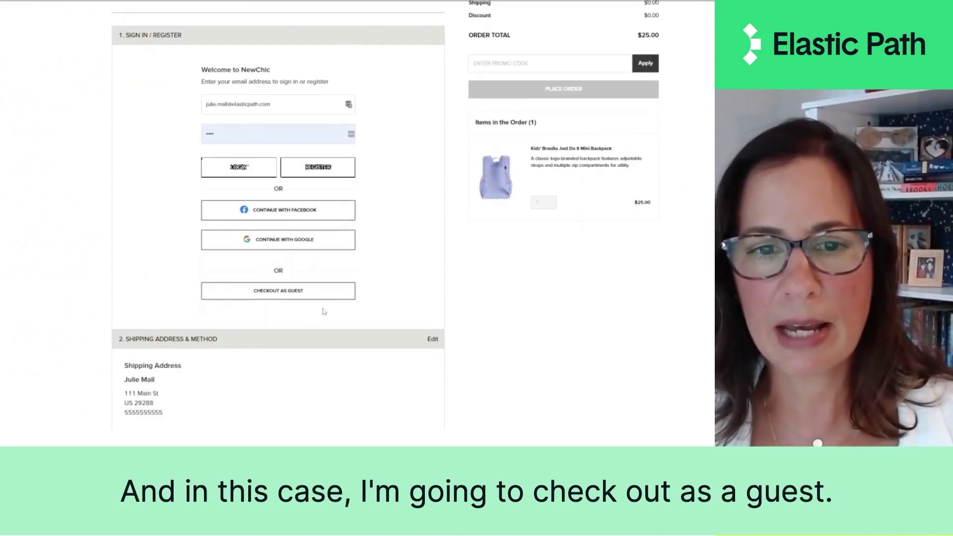
{"action": "left_click", "coordinate": [312, 298]}
{"action": "left_click", "coordinate": [310, 348]}
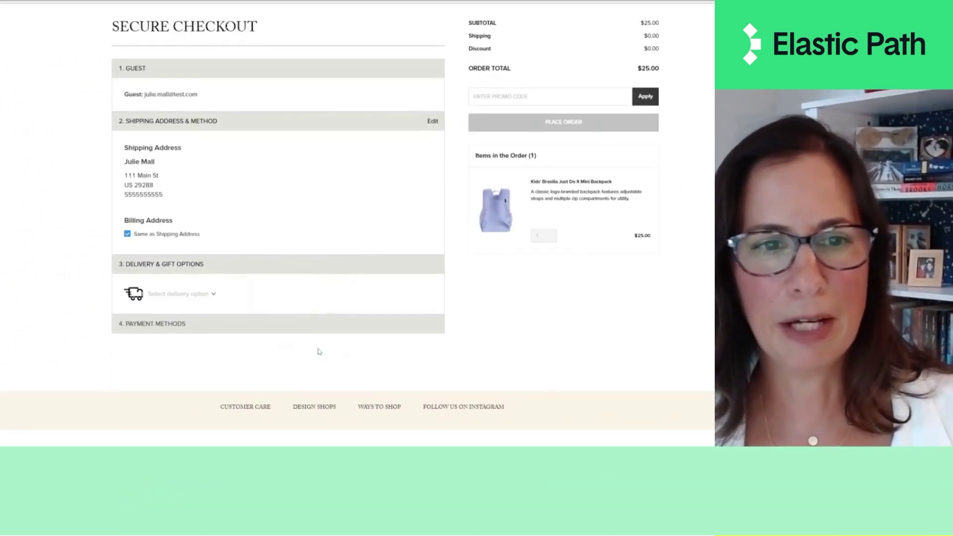
- Choose Free Shipping ($0.00) as the delivery option
{"action": "left_click", "coordinate": [160, 295]}
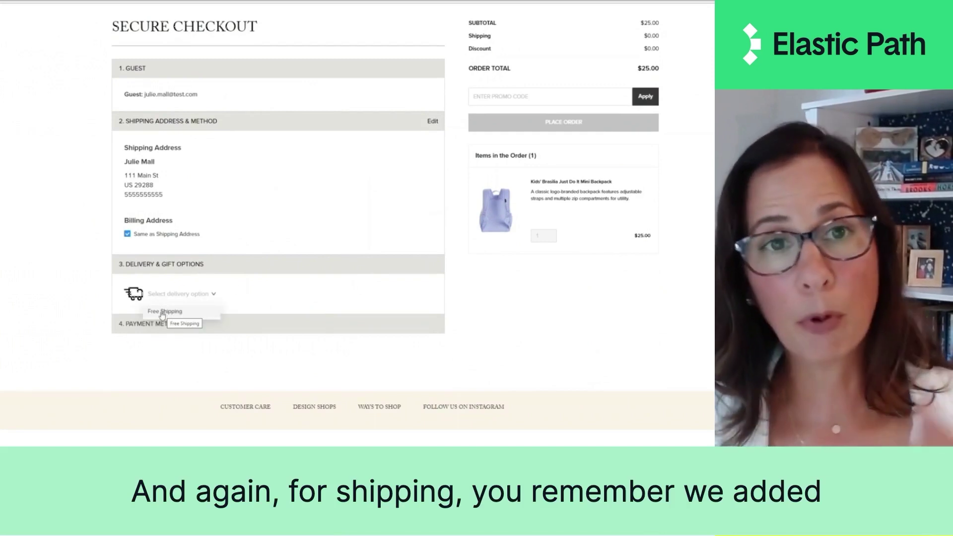
{"action": "left_click", "coordinate": [162, 313]}
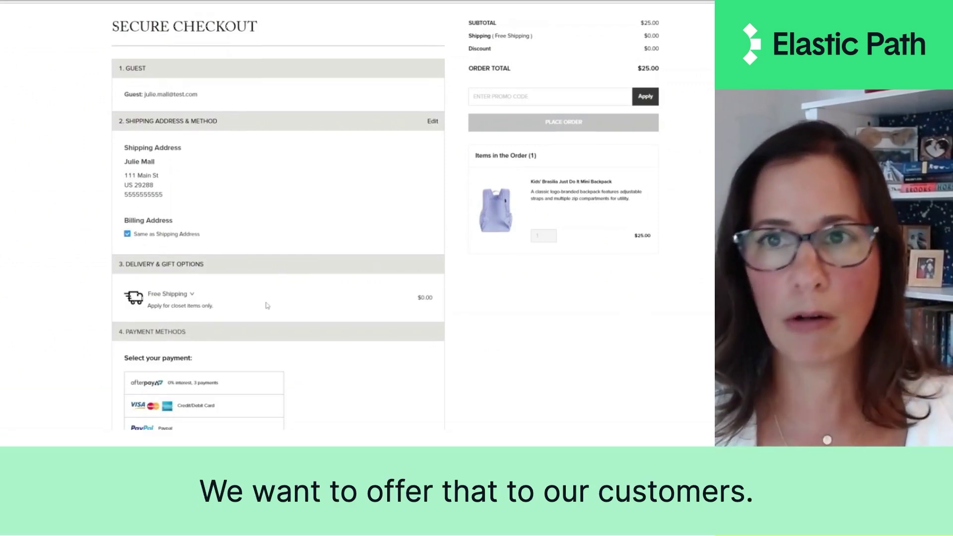
{"action": "scroll", "coordinate": [267, 302], "scroll_direction": "down", "scroll_amount": 1}
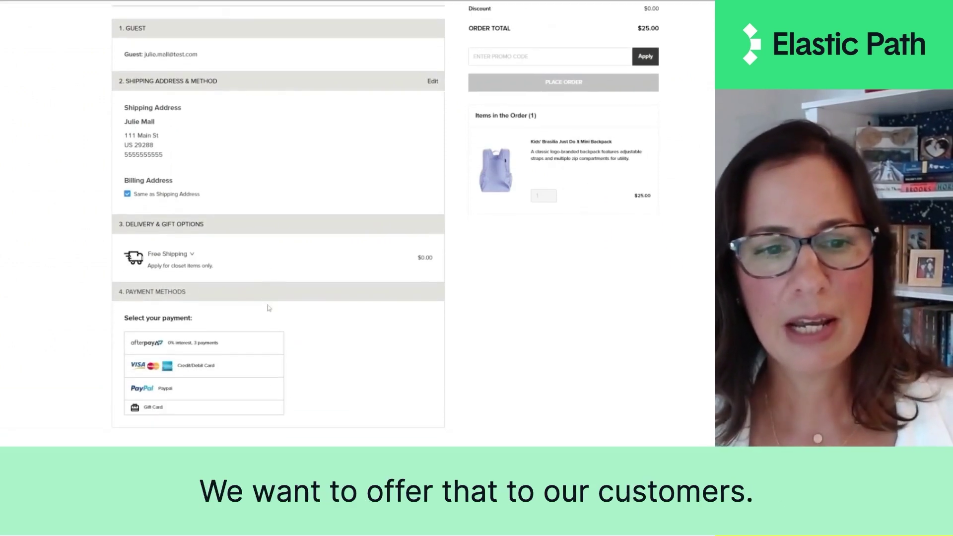
- Pay by credit card, enable 1-click checkout saving with a phone number, and submit the card details
{"action": "left_click", "coordinate": [220, 364]}
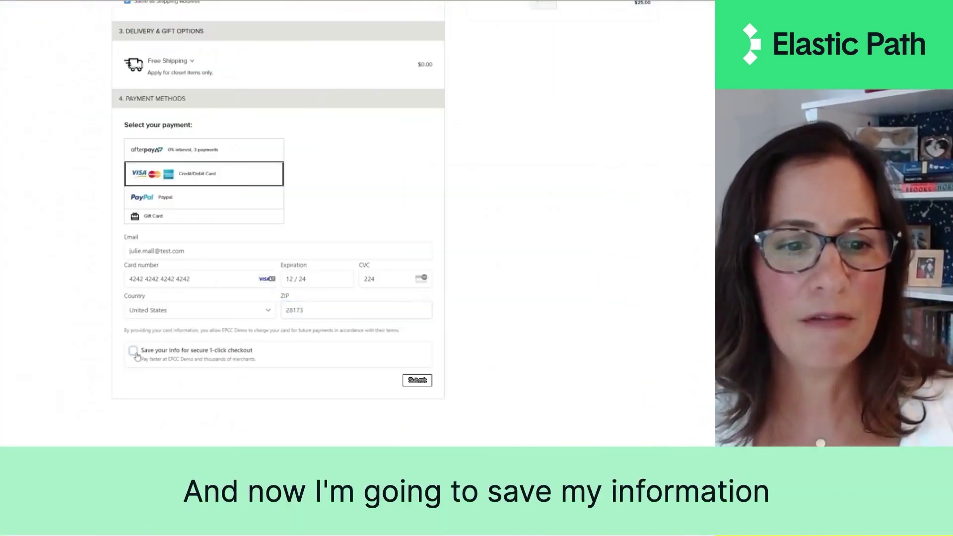
{"action": "left_click", "coordinate": [137, 355]}
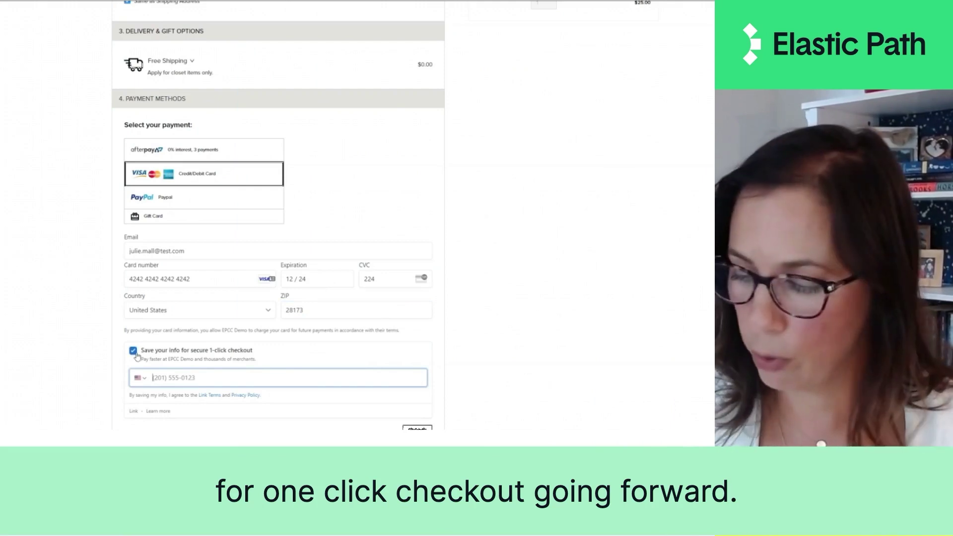
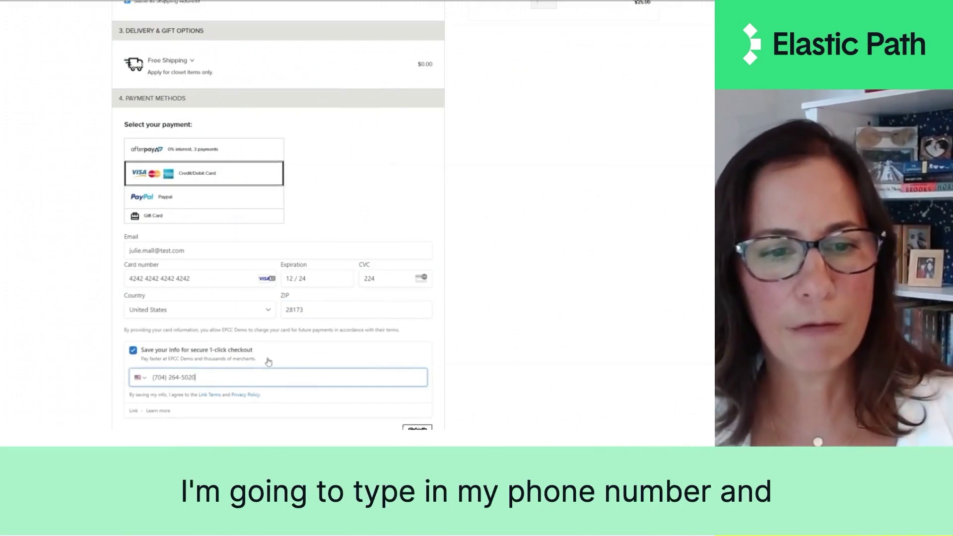
{"action": "scroll", "coordinate": [266, 367], "scroll_direction": "down", "scroll_amount": 2}
{"action": "scroll", "coordinate": [258, 307], "scroll_direction": "up", "scroll_amount": 2}
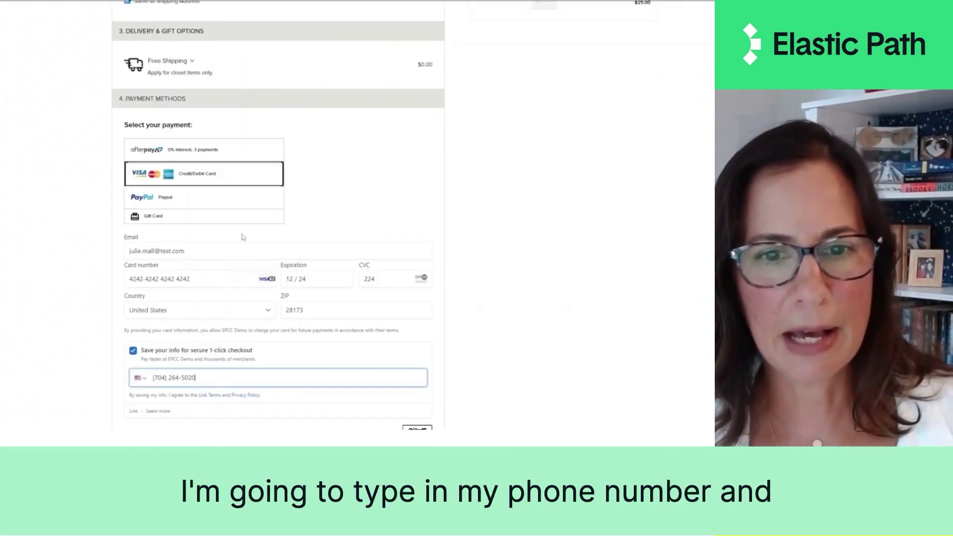
{"action": "scroll", "coordinate": [417, 357], "scroll_direction": "down", "scroll_amount": 2}
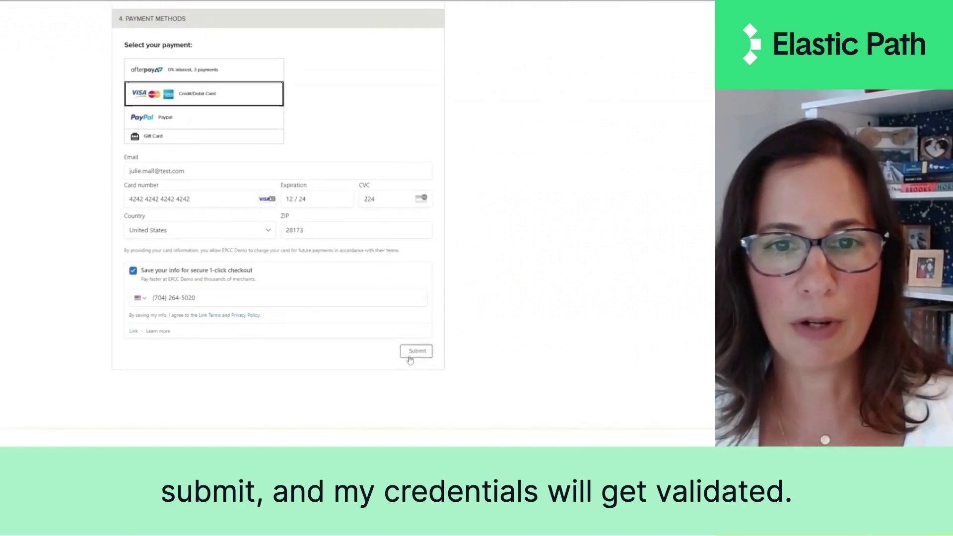
{"action": "left_click", "coordinate": [416, 352]}
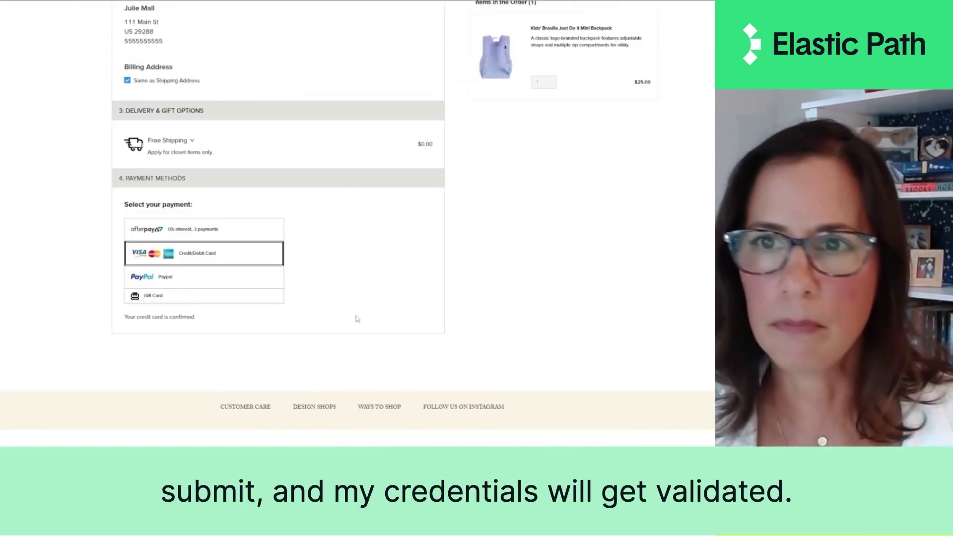